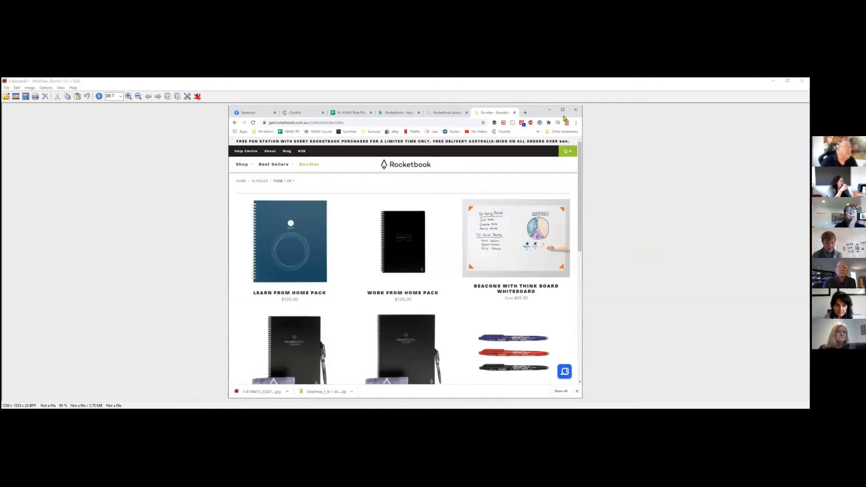
- Crop the image to the Learn From Home Pack product, then undo the crop
{"action": "left_click_drag", "start_coordinate": [238, 195], "coordinate": [341, 303]}
{"action": "left_click", "coordinate": [17, 88]}
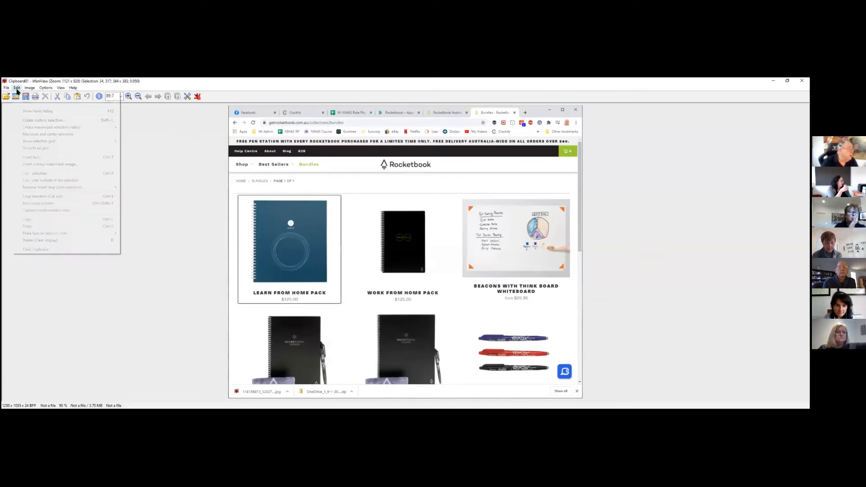
{"action": "left_click", "coordinate": [26, 197]}
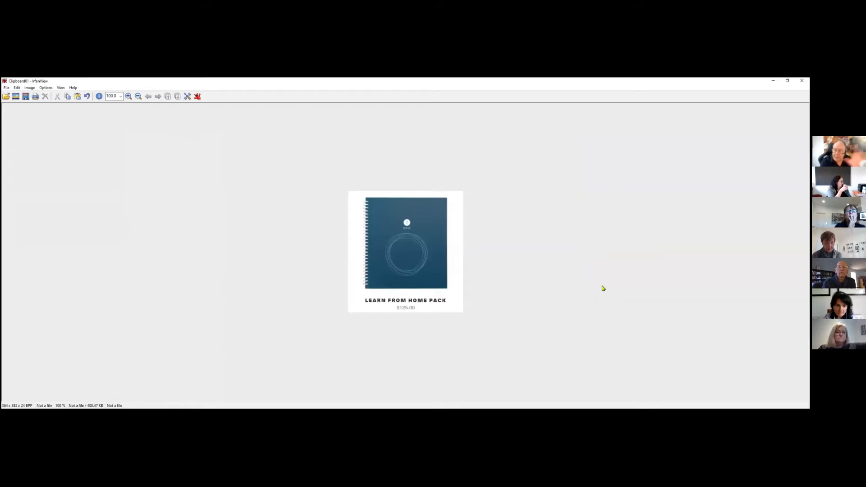
{"action": "key", "text": "ctrl+z"}
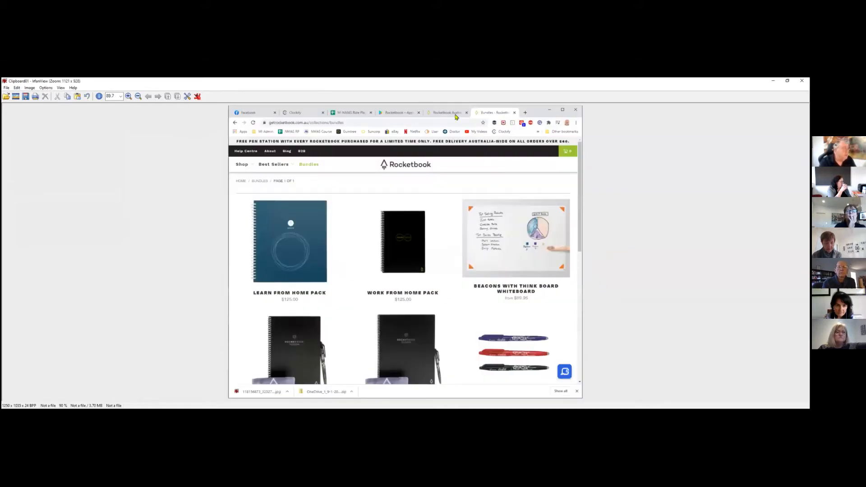
{"action": "left_click", "coordinate": [6, 89]}
{"action": "left_click", "coordinate": [11, 211]}
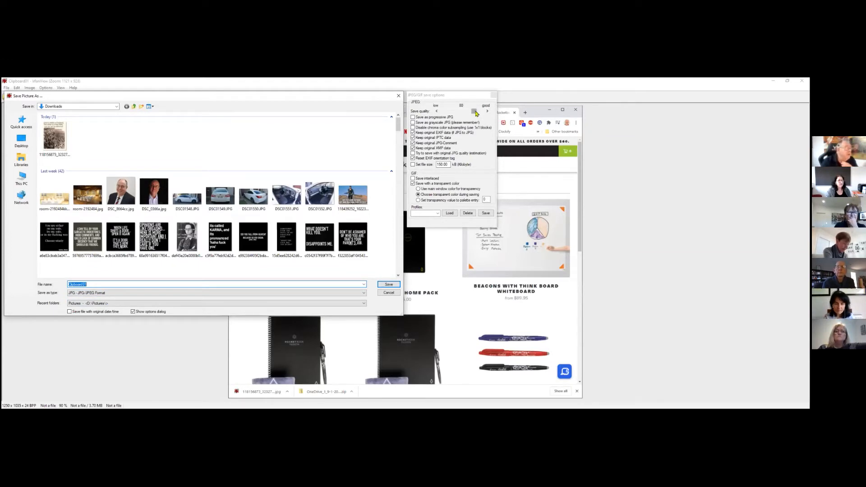
{"action": "left_click", "coordinate": [387, 293]}
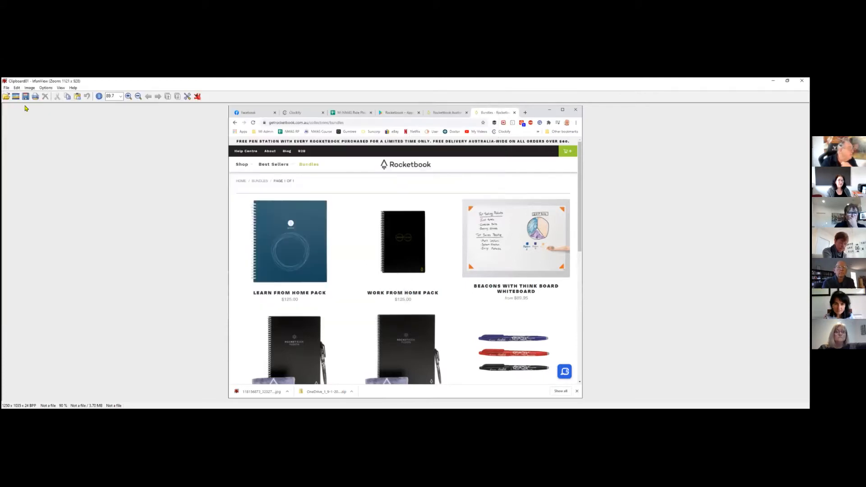
- Resize the image proportionally to 500 pixels wide, then undo the resize
{"action": "left_click", "coordinate": [29, 87]}
{"action": "left_click", "coordinate": [41, 157]}
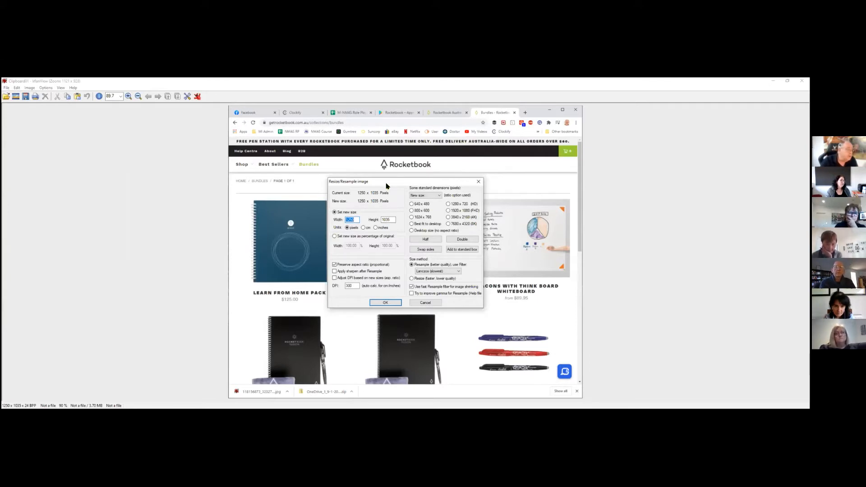
{"action": "type", "text": "50"}
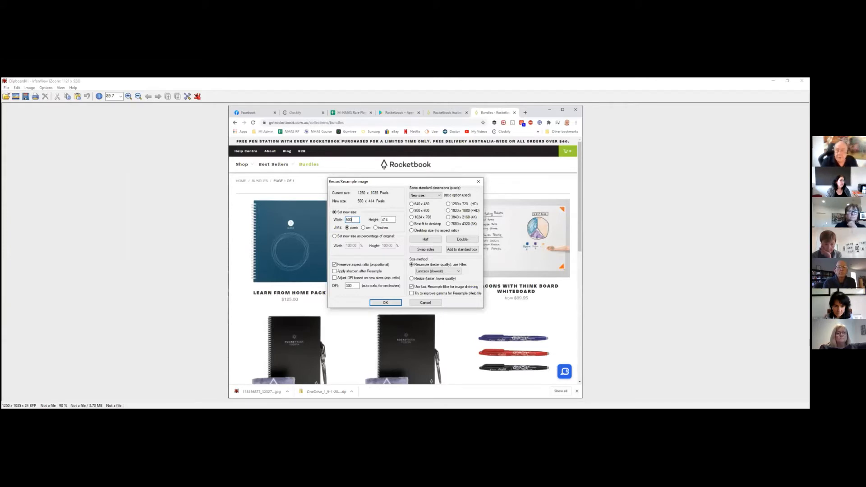
{"action": "left_click", "coordinate": [385, 304]}
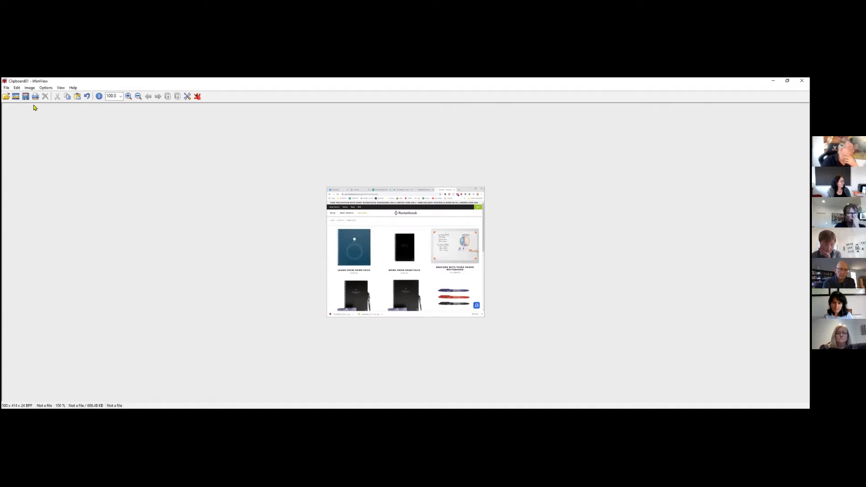
{"action": "left_click", "coordinate": [30, 88]}
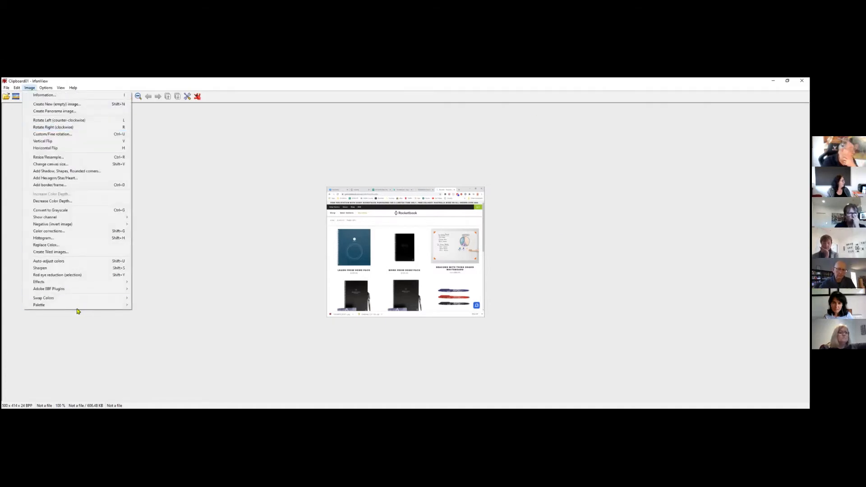
{"action": "mouse_move", "coordinate": [61, 286]}
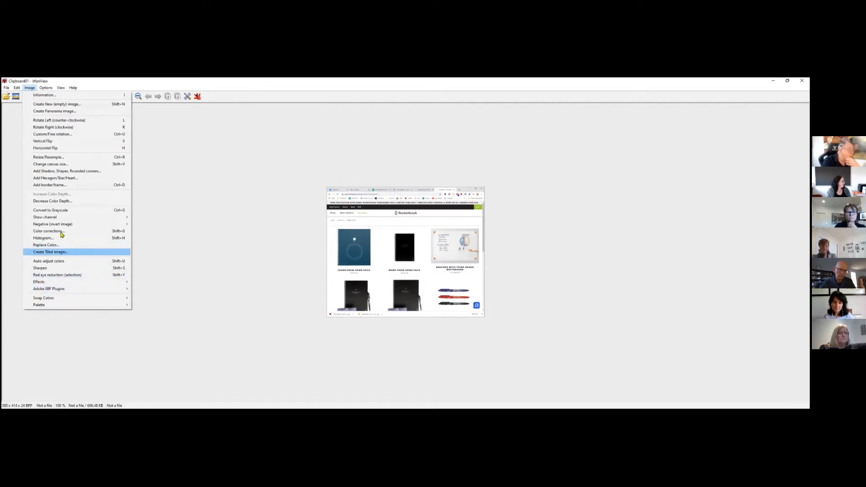
{"action": "left_click", "coordinate": [195, 279]}
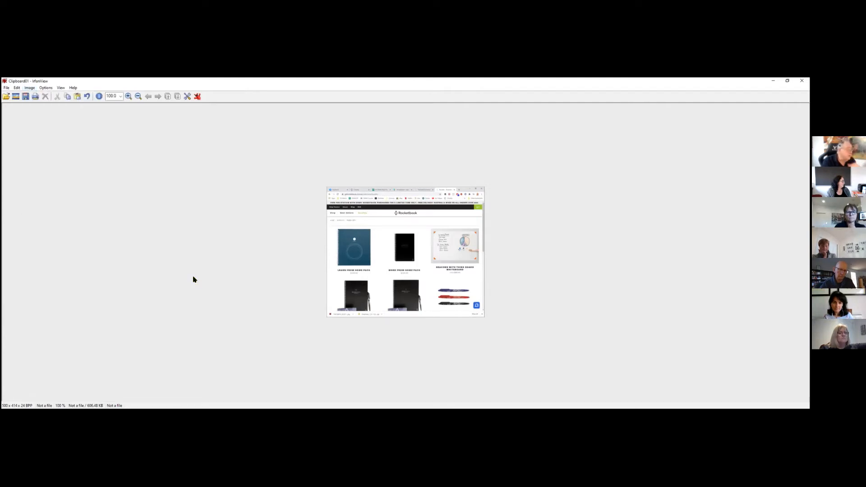
{"action": "key", "text": "ctrl+z"}
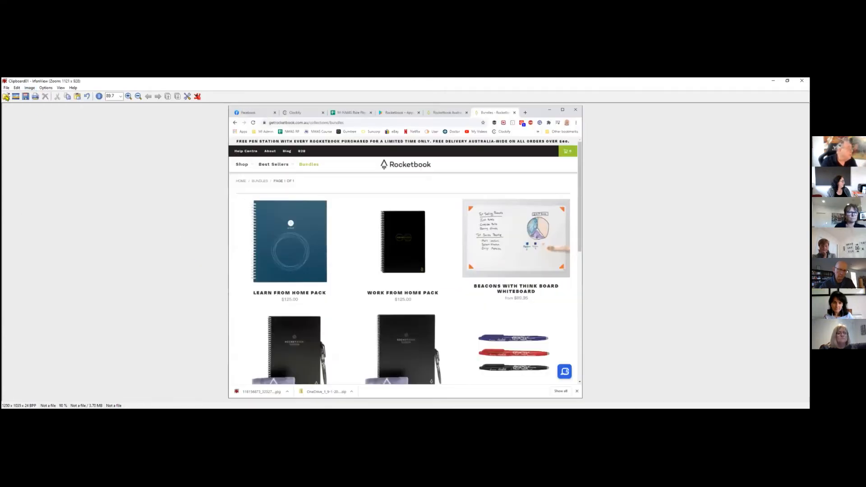
- Convert the image to grayscale
{"action": "left_click", "coordinate": [17, 88]}
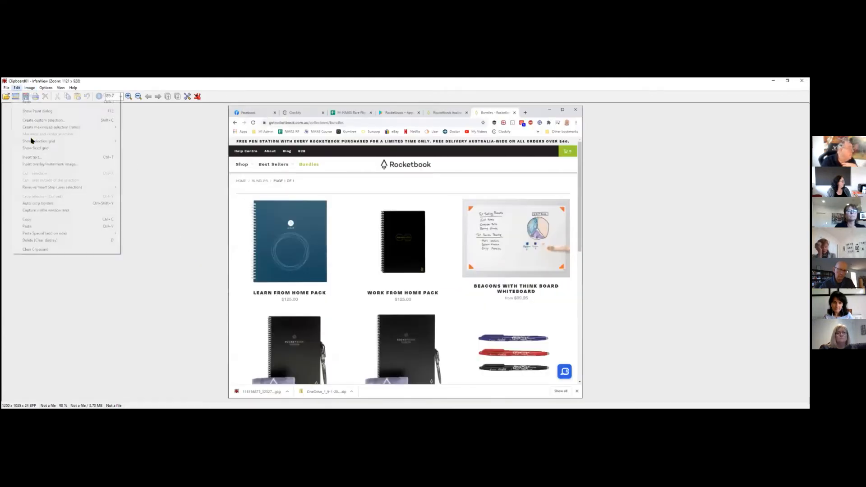
{"action": "left_click", "coordinate": [29, 87]}
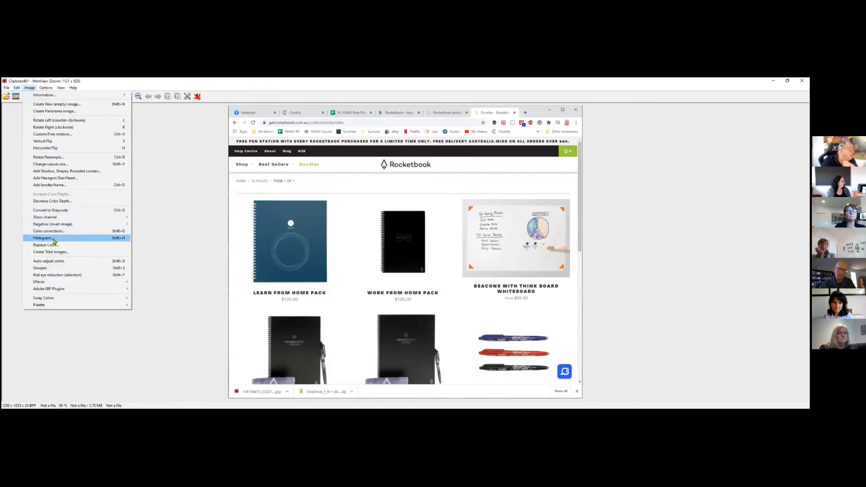
{"action": "left_click", "coordinate": [51, 211]}
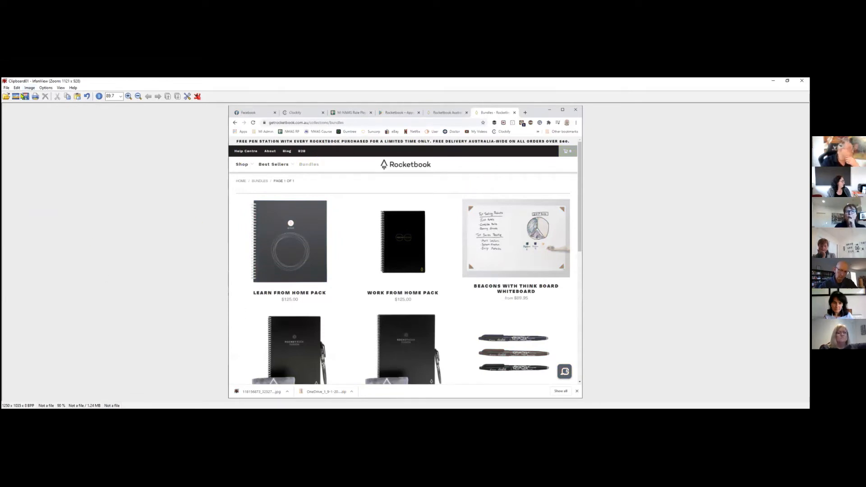
- Apply colour corrections with brightness 42 and colour balance R 0, G 12, B 59
{"action": "left_click", "coordinate": [29, 88]}
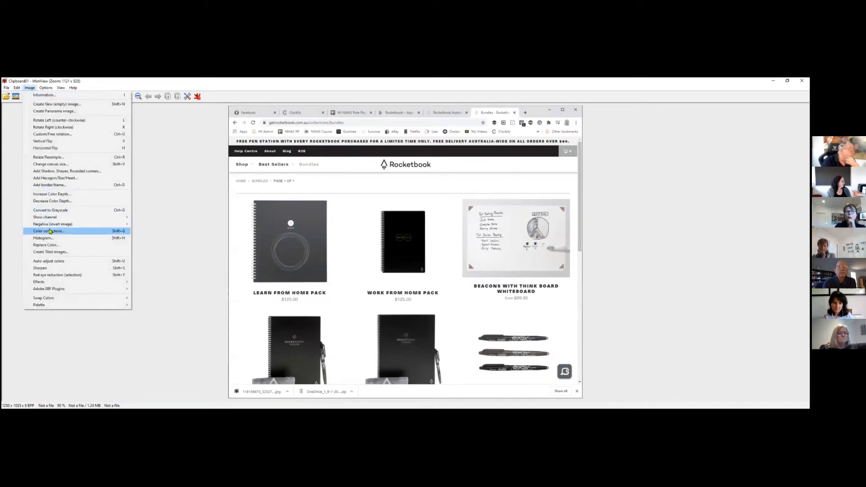
{"action": "key", "text": "Return"}
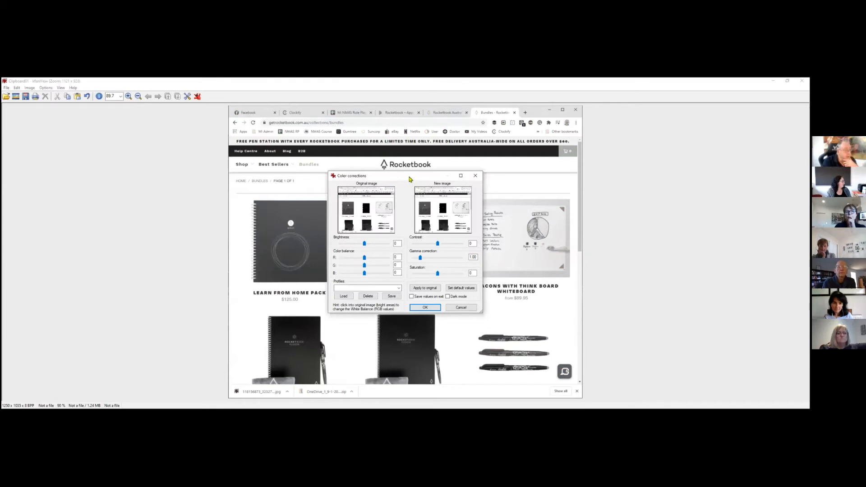
{"action": "left_click_drag", "start_coordinate": [409, 178], "coordinate": [646, 165]}
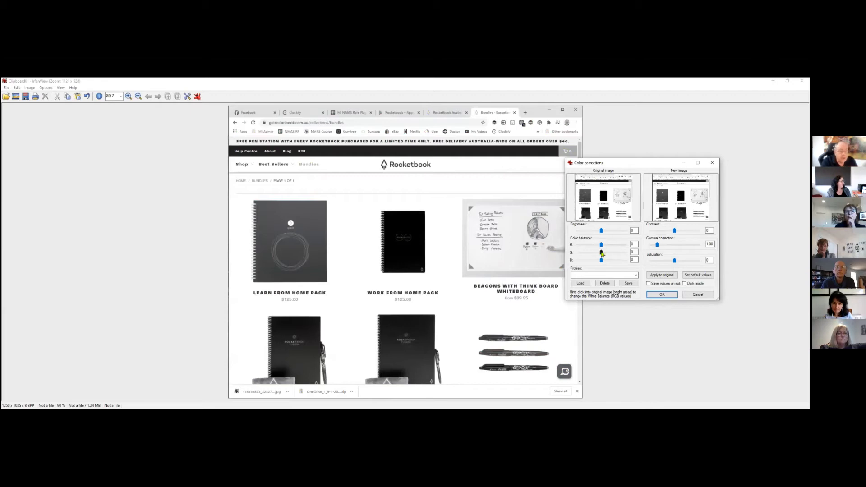
{"action": "left_click_drag", "start_coordinate": [601, 260], "coordinate": [607, 261]}
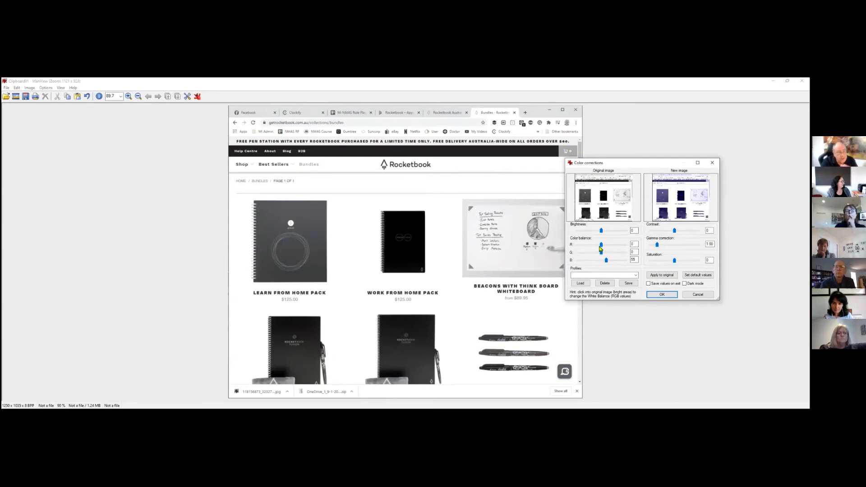
{"action": "left_click_drag", "start_coordinate": [601, 245], "coordinate": [603, 245]}
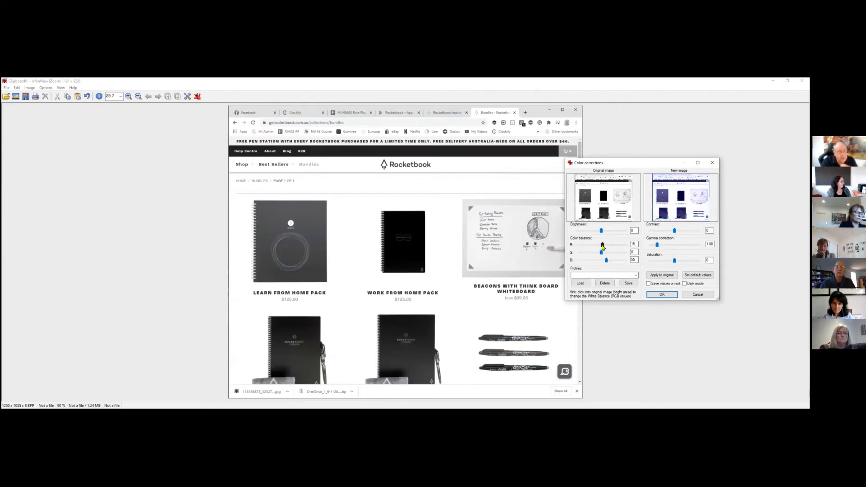
{"action": "left_click_drag", "start_coordinate": [635, 244], "coordinate": [624, 245]}
{"action": "type", "text": "0"}
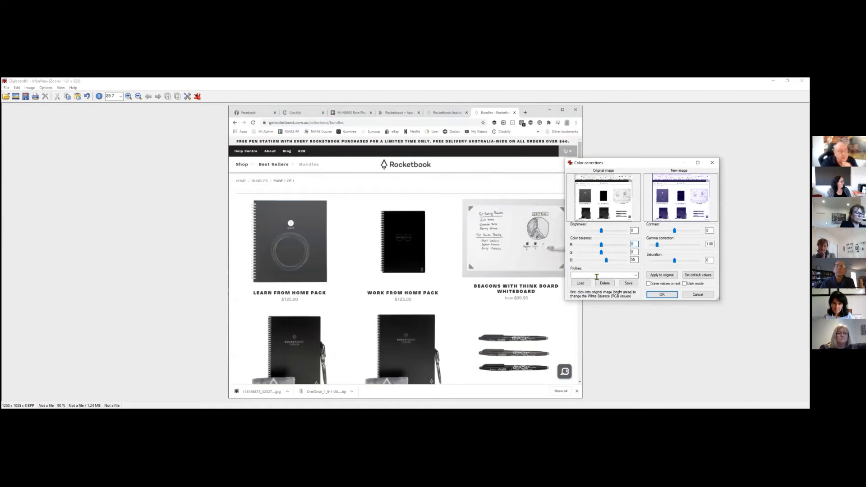
{"action": "left_click_drag", "start_coordinate": [602, 252], "coordinate": [603, 253]}
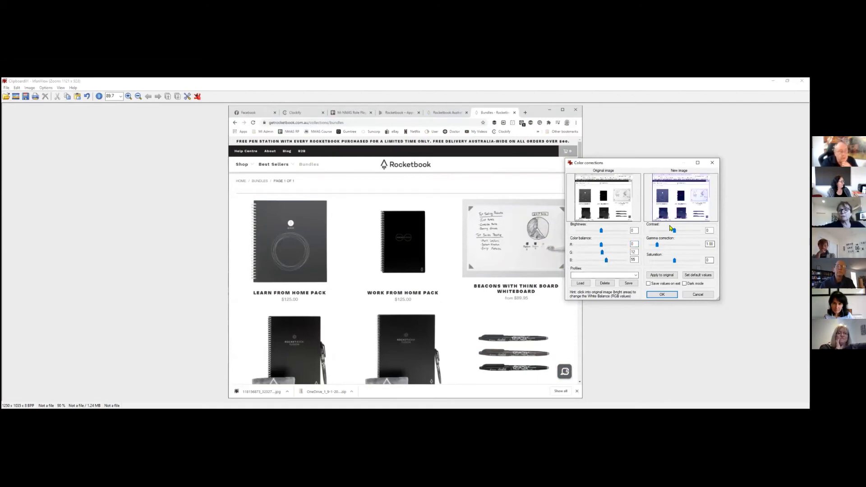
{"action": "mouse_move", "coordinate": [601, 230]}
{"action": "left_mouse_down"}
{"action": "mouse_move", "coordinate": [618, 231]}
{"action": "mouse_move", "coordinate": [605, 231]}
{"action": "left_mouse_up"}
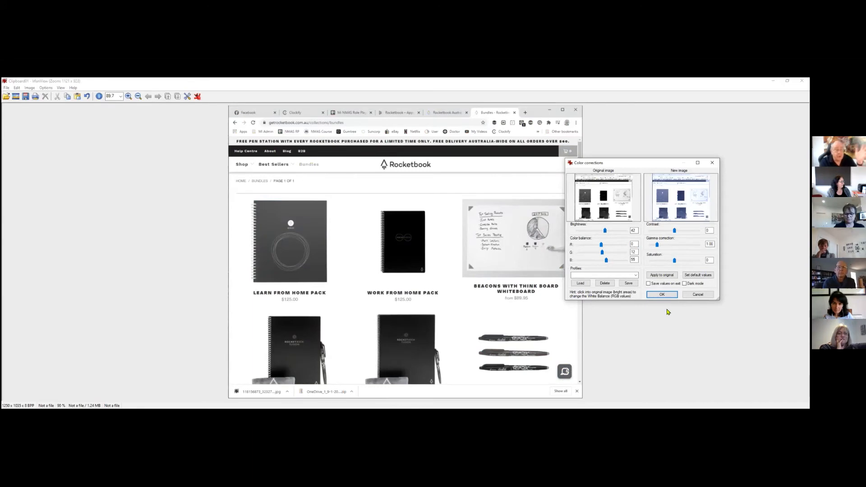
{"action": "key", "text": "Return"}
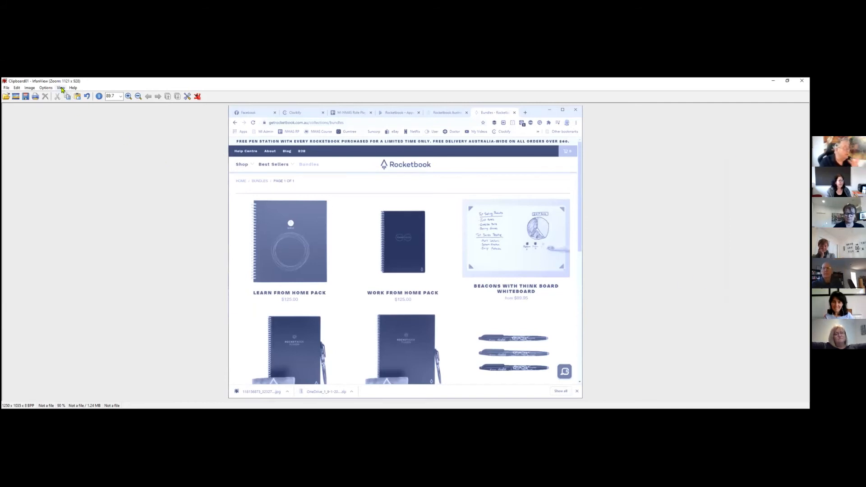
- Replace the Work From Home Pack notebook's navy colour with red using a tolerance of 20
{"action": "left_click", "coordinate": [46, 89]}
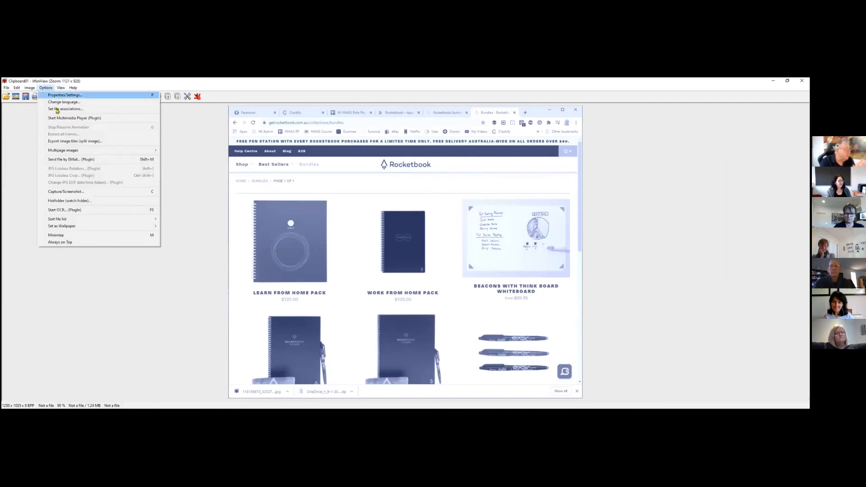
{"action": "mouse_move", "coordinate": [65, 228]}
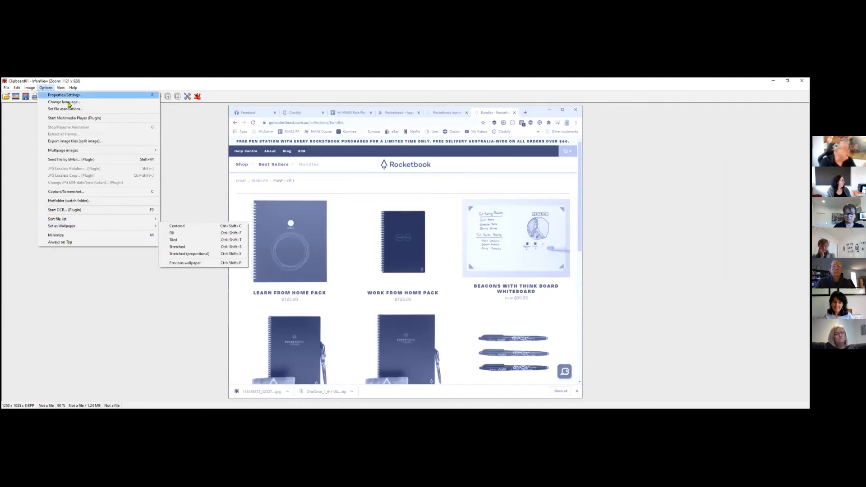
{"action": "left_click", "coordinate": [30, 89]}
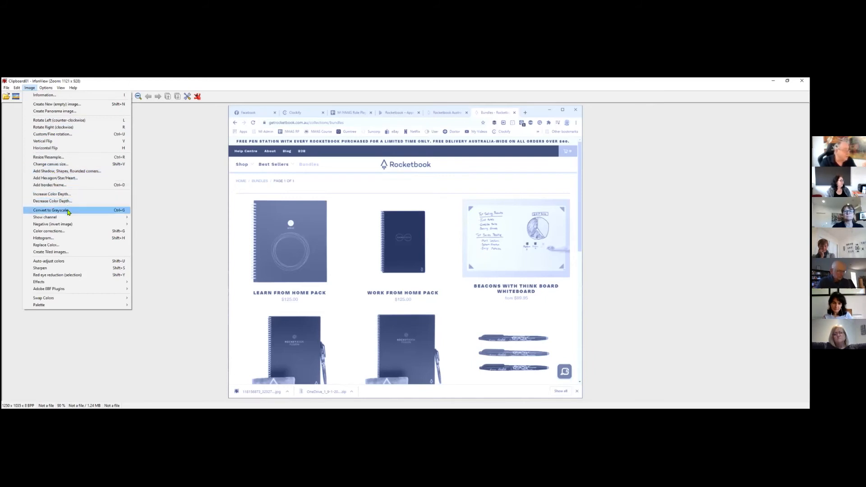
{"action": "mouse_move", "coordinate": [63, 219]}
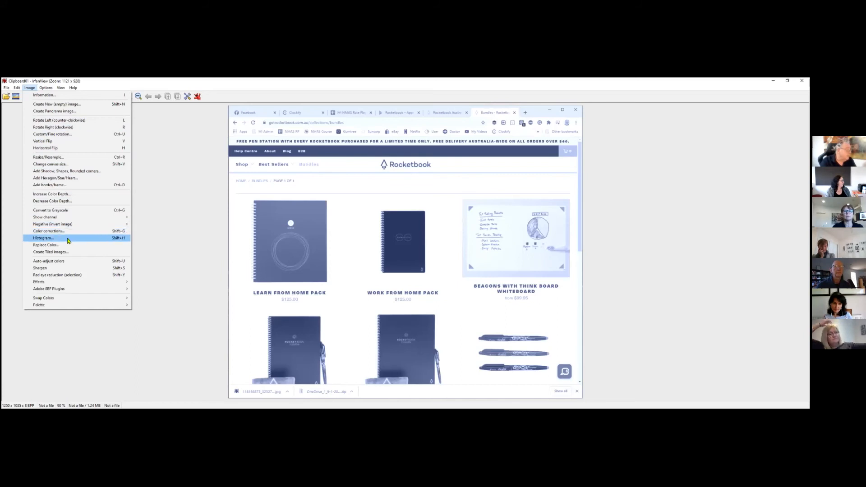
{"action": "left_click", "coordinate": [45, 245]}
{"action": "left_click", "coordinate": [408, 260]}
{"action": "left_click", "coordinate": [597, 235]}
{"action": "left_click", "coordinate": [532, 224]}
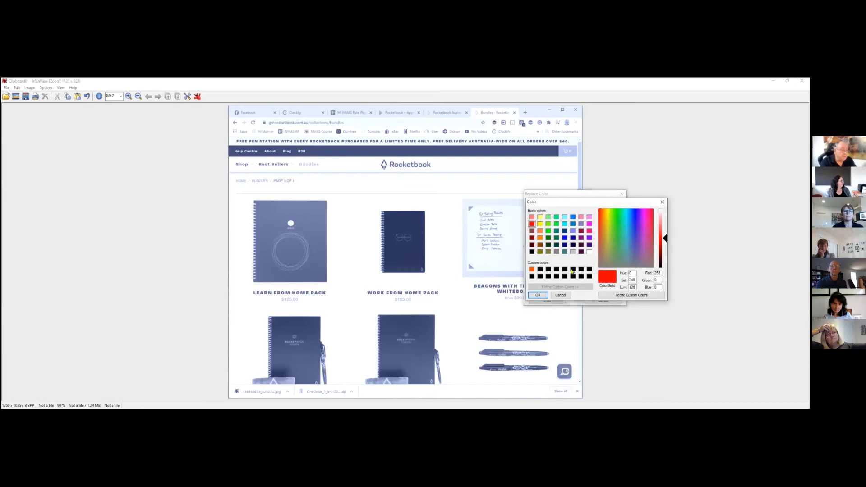
{"action": "left_click", "coordinate": [537, 295]}
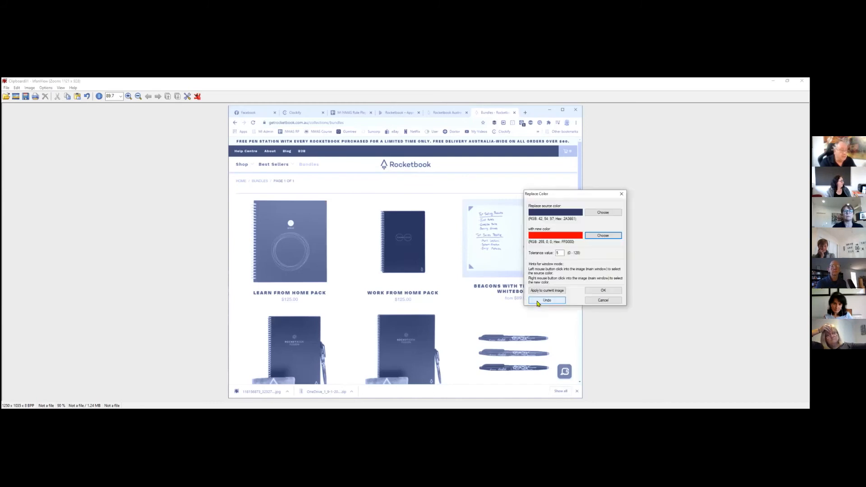
{"action": "left_click", "coordinate": [553, 252]}
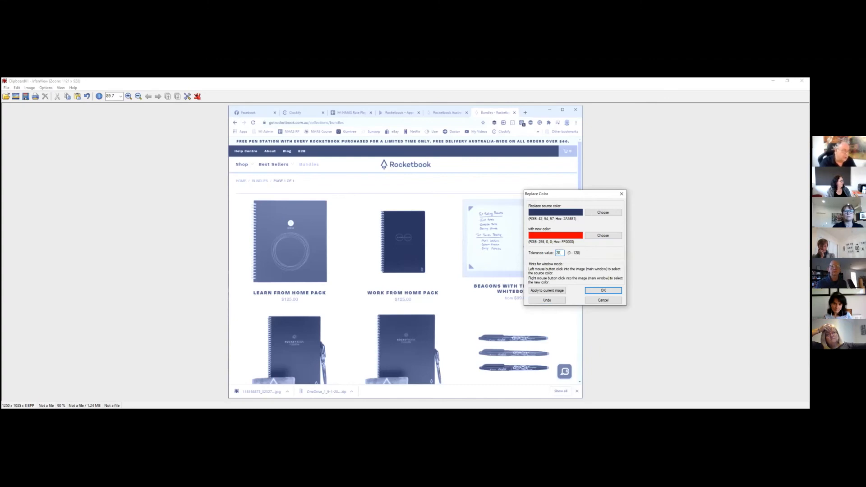
{"action": "left_click", "coordinate": [603, 292]}
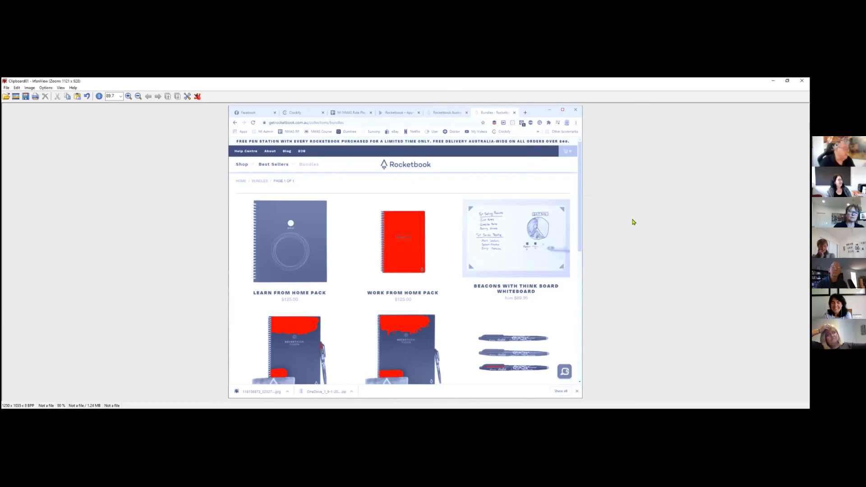
{"action": "left_click", "coordinate": [29, 87]}
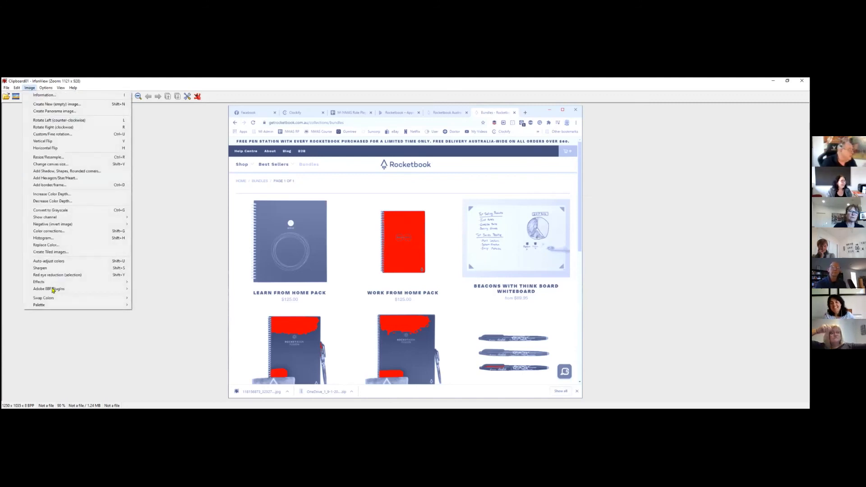